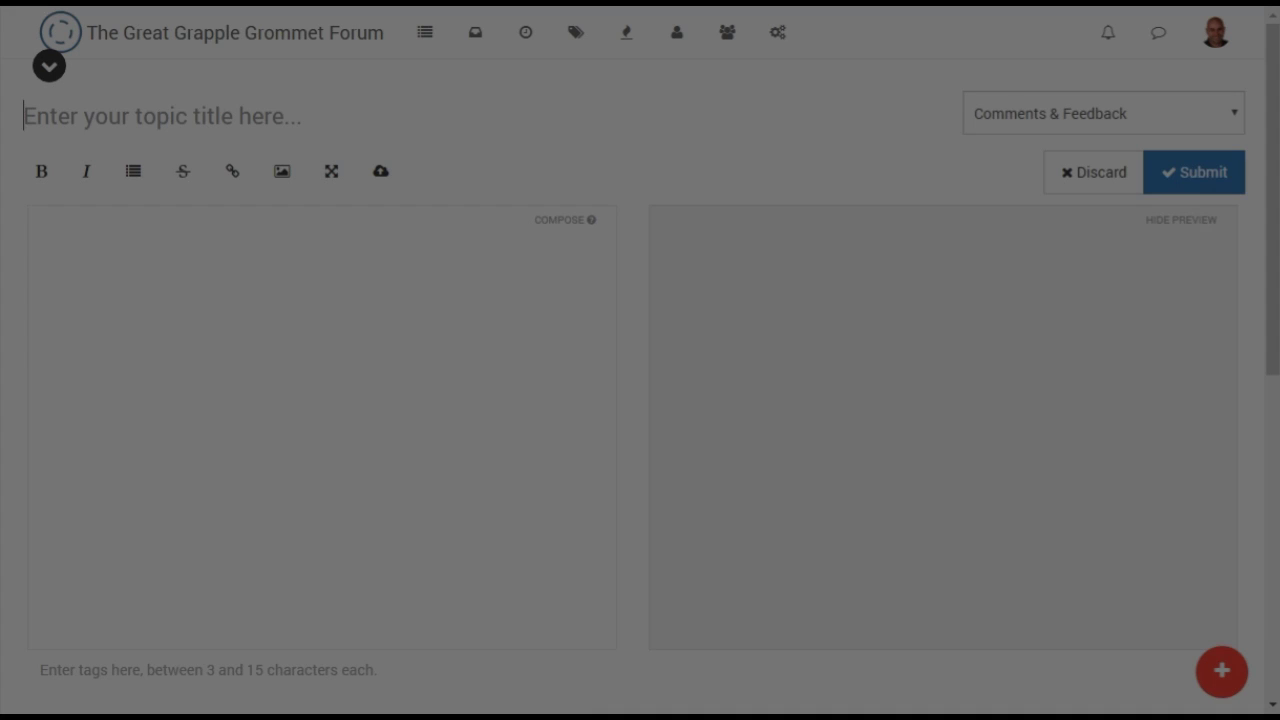
Step: Draft a topic titled 'Setting up spam protection for NodeBB' and open the admin Dashboard
text(Setting up spa)
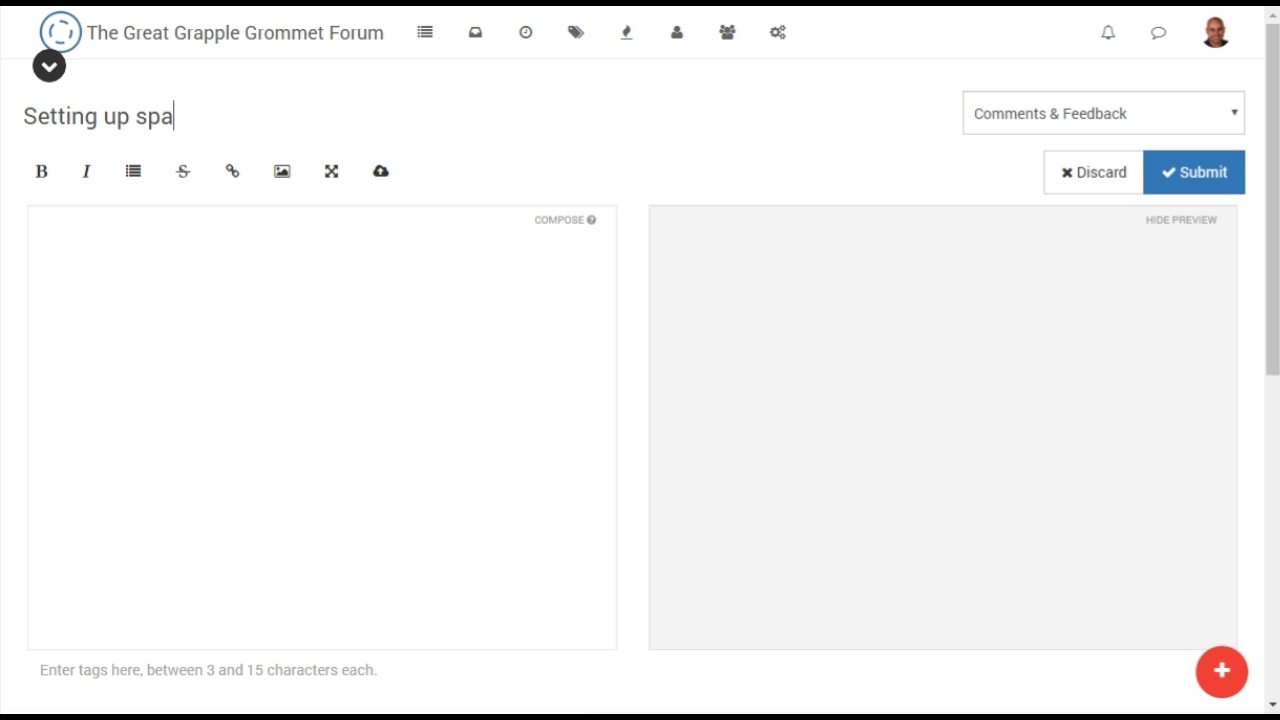
text(m protection for N)
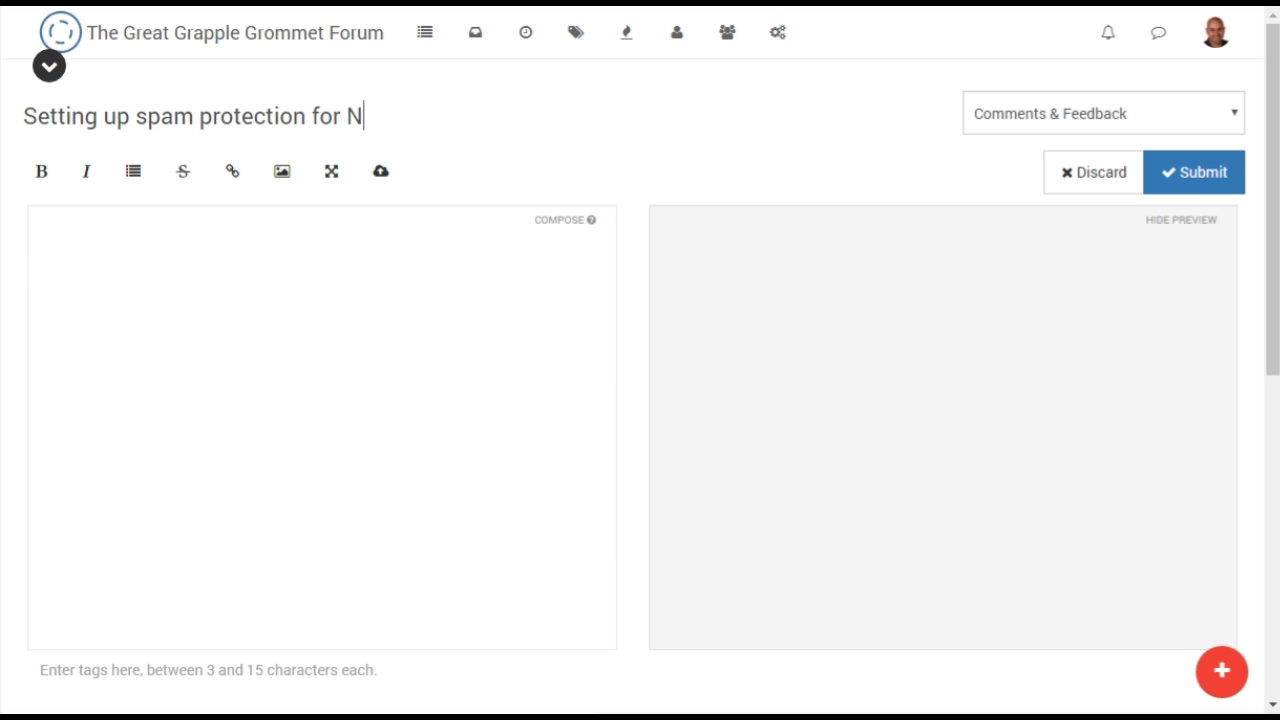
text(odeBB)
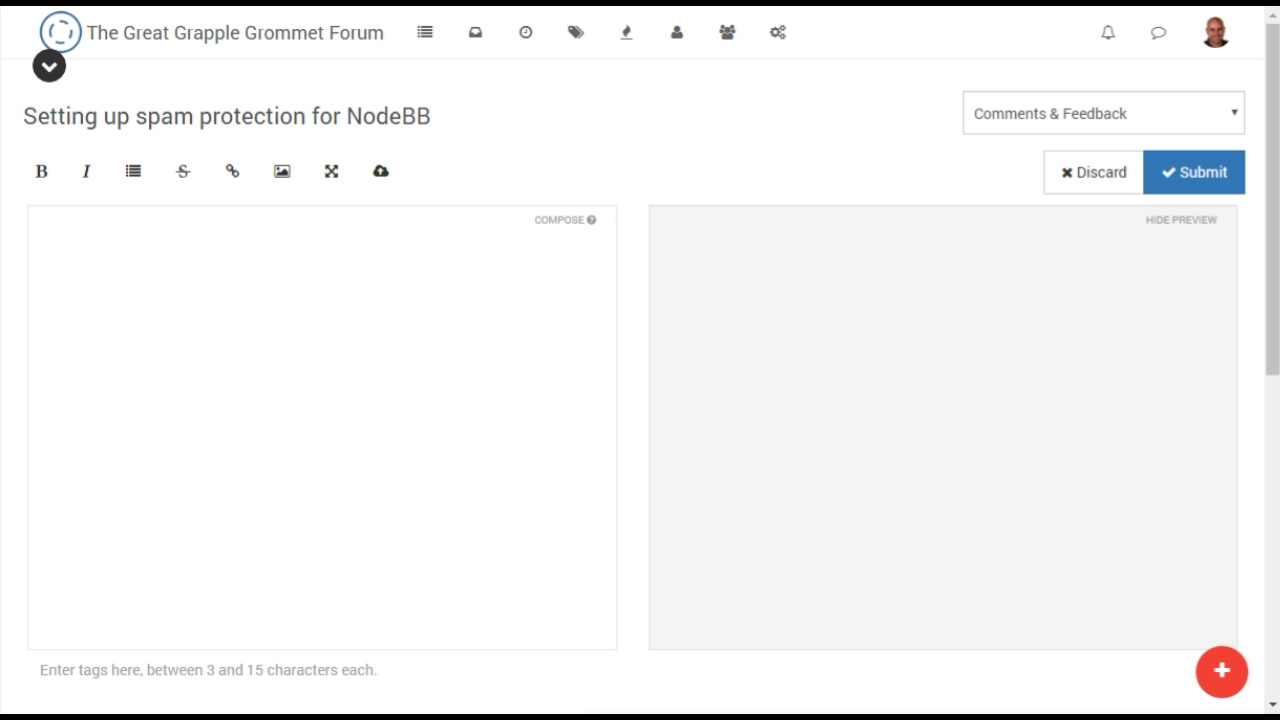
click(776, 31)
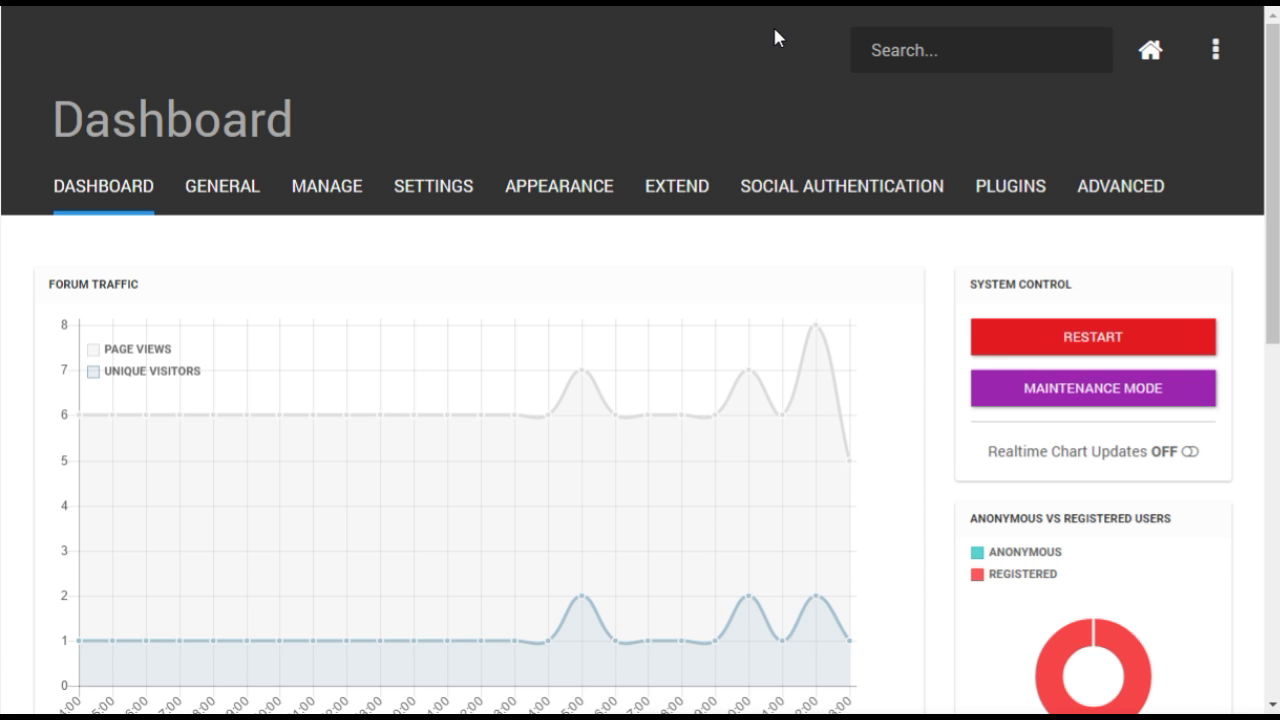
mouse_move(677, 186)
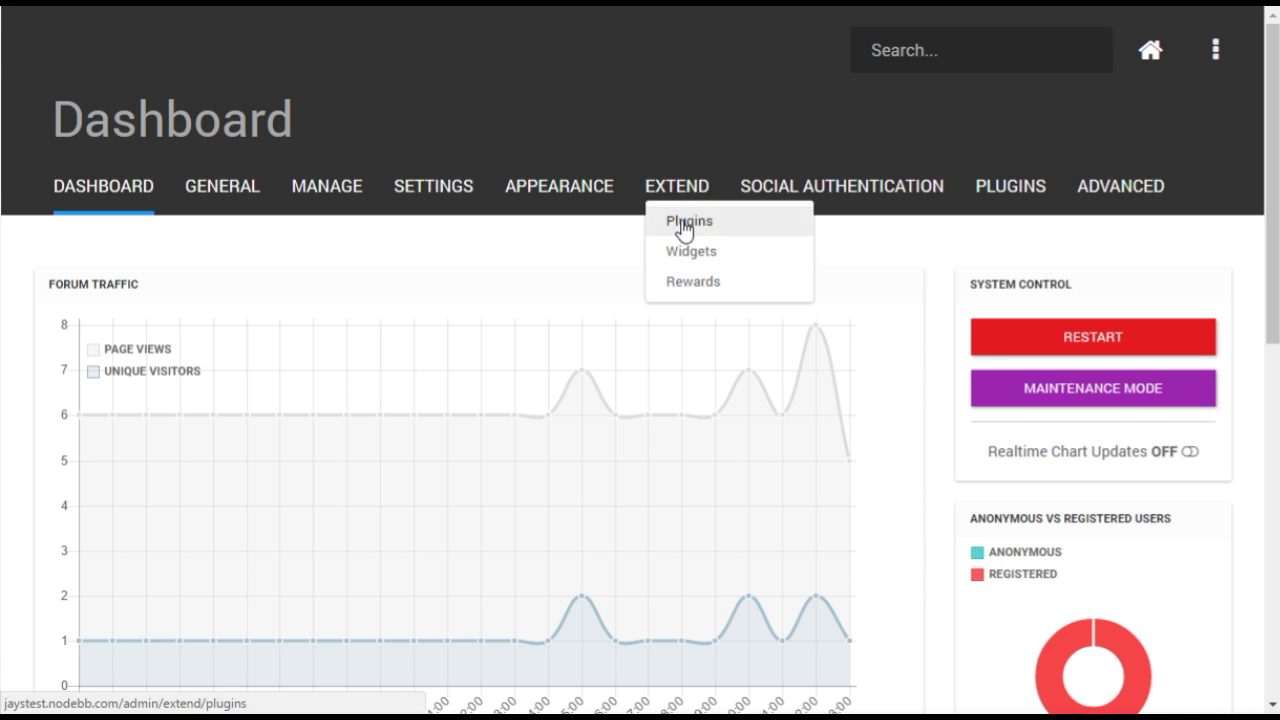
Step: Search the Find Plugins catalogue for 'spam' and install nodebb-plugin-spam-be-gone
click(681, 220)
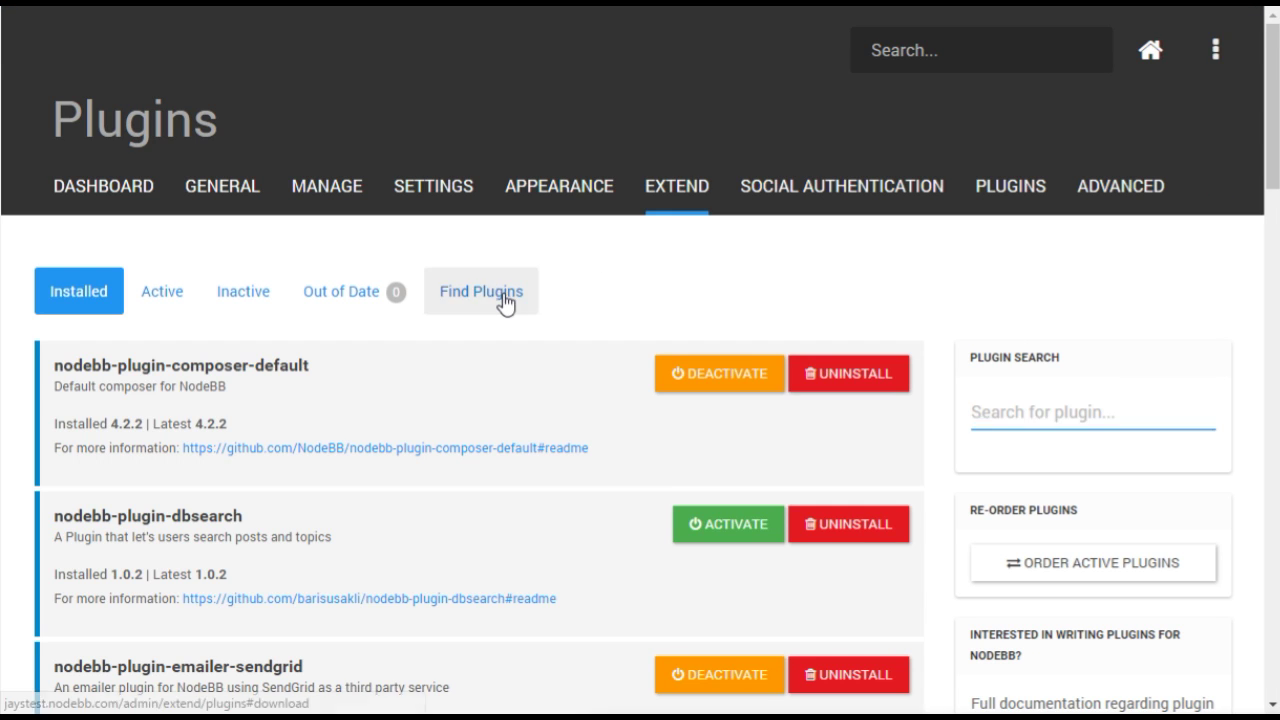
click(506, 300)
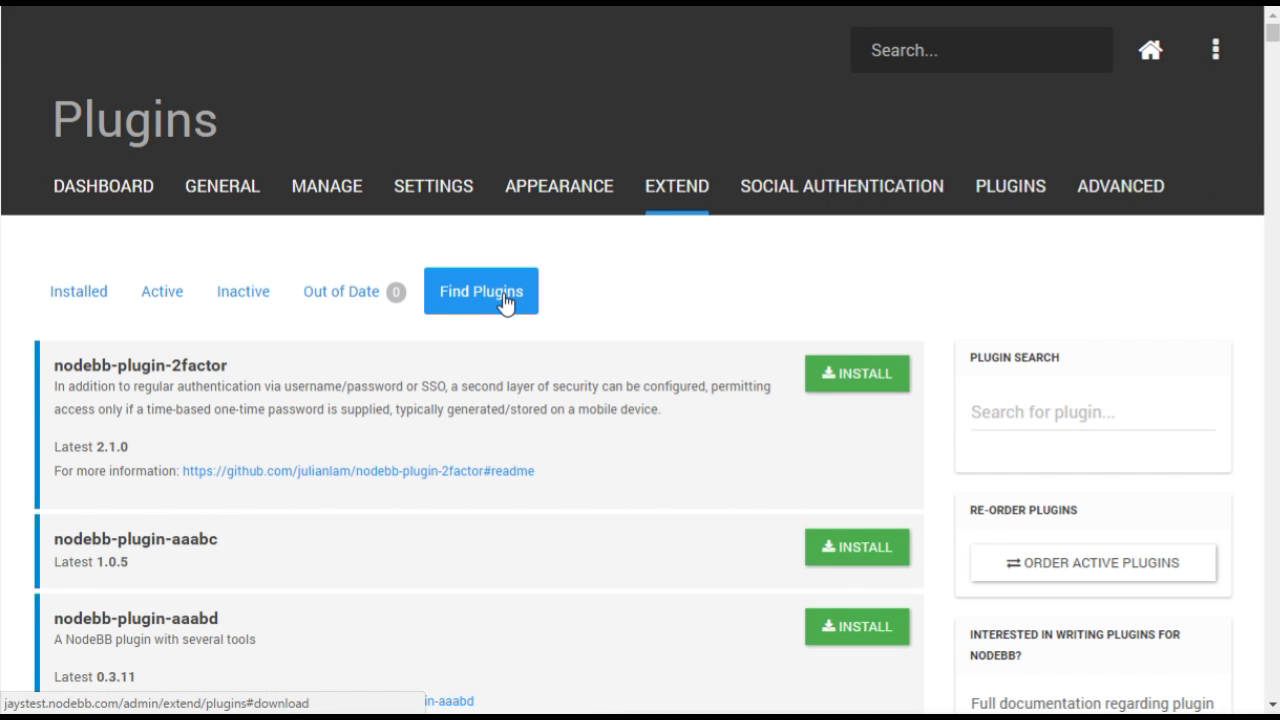
click(1058, 416)
text(spam)
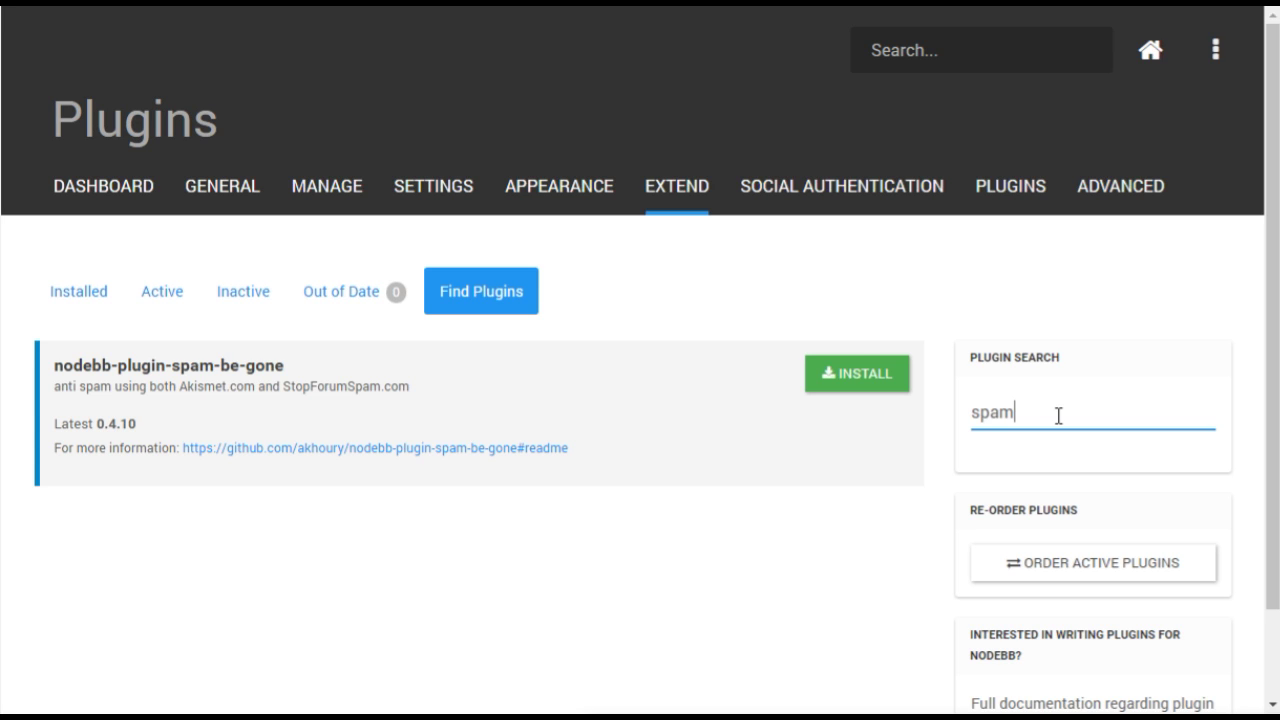
click(884, 378)
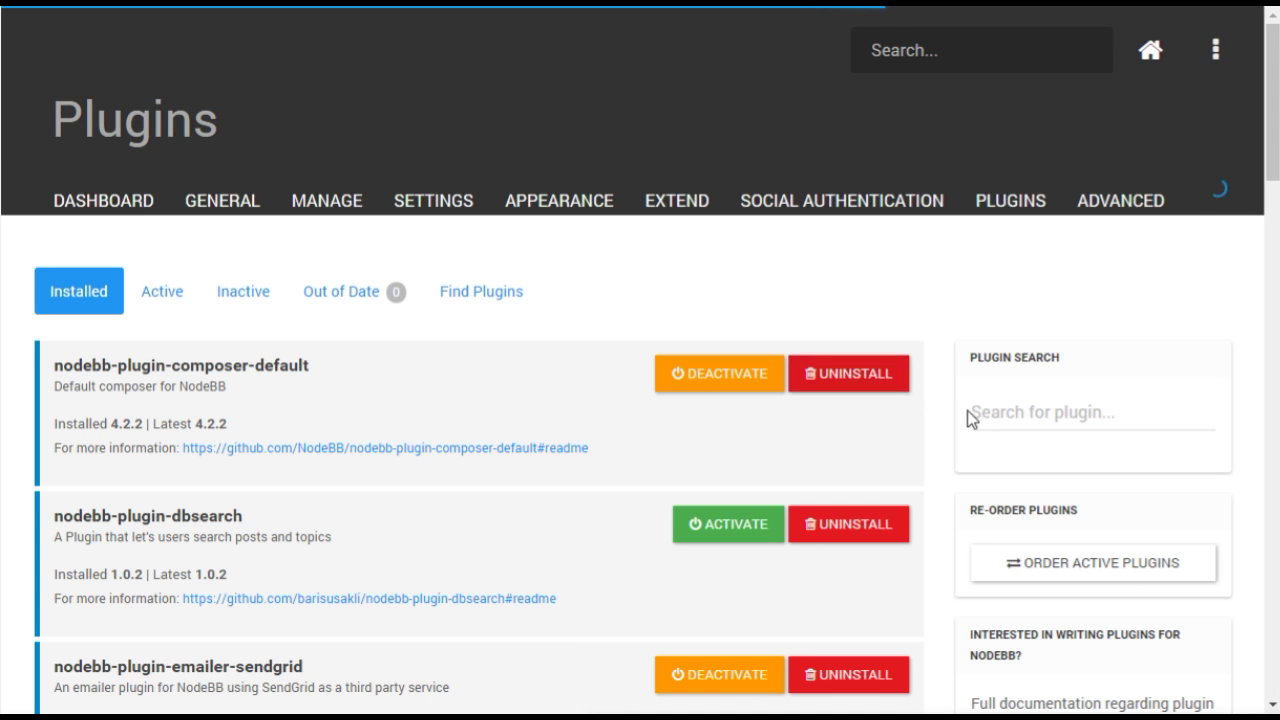
Step: Filter installed plugins by 'spam' and activate spam-be-gone
click(1001, 418)
text(spam)
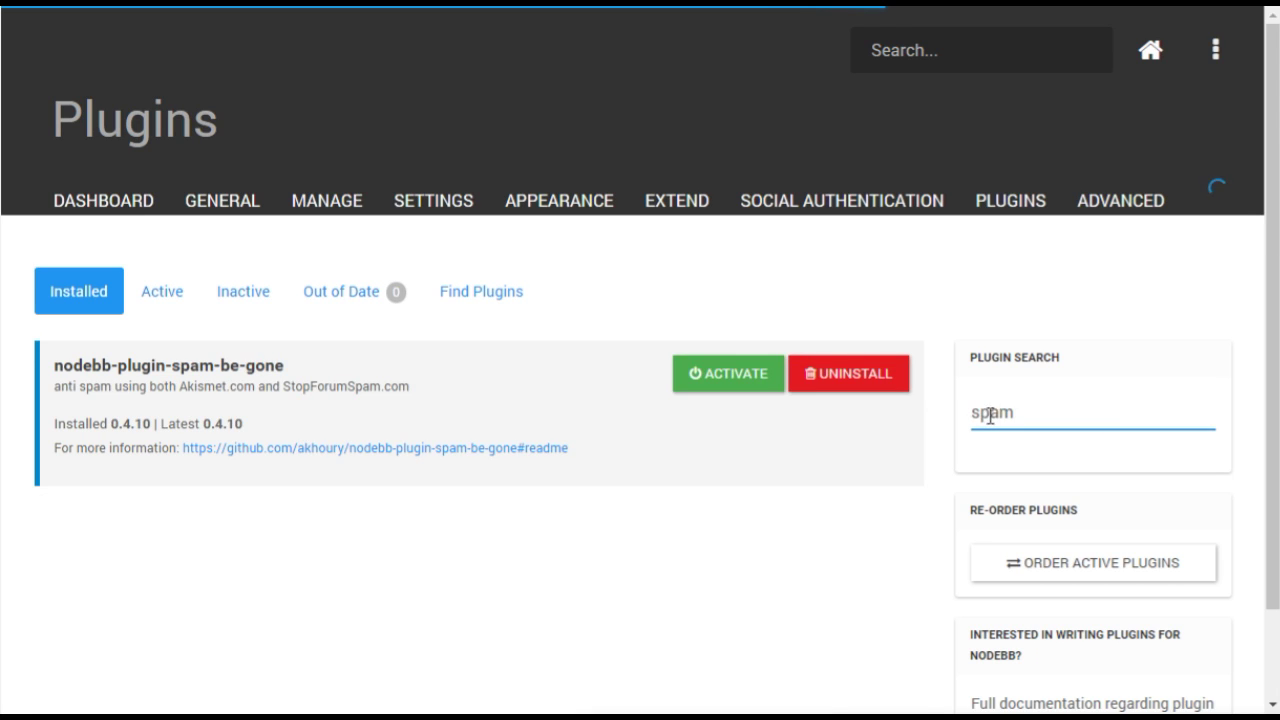
click(755, 389)
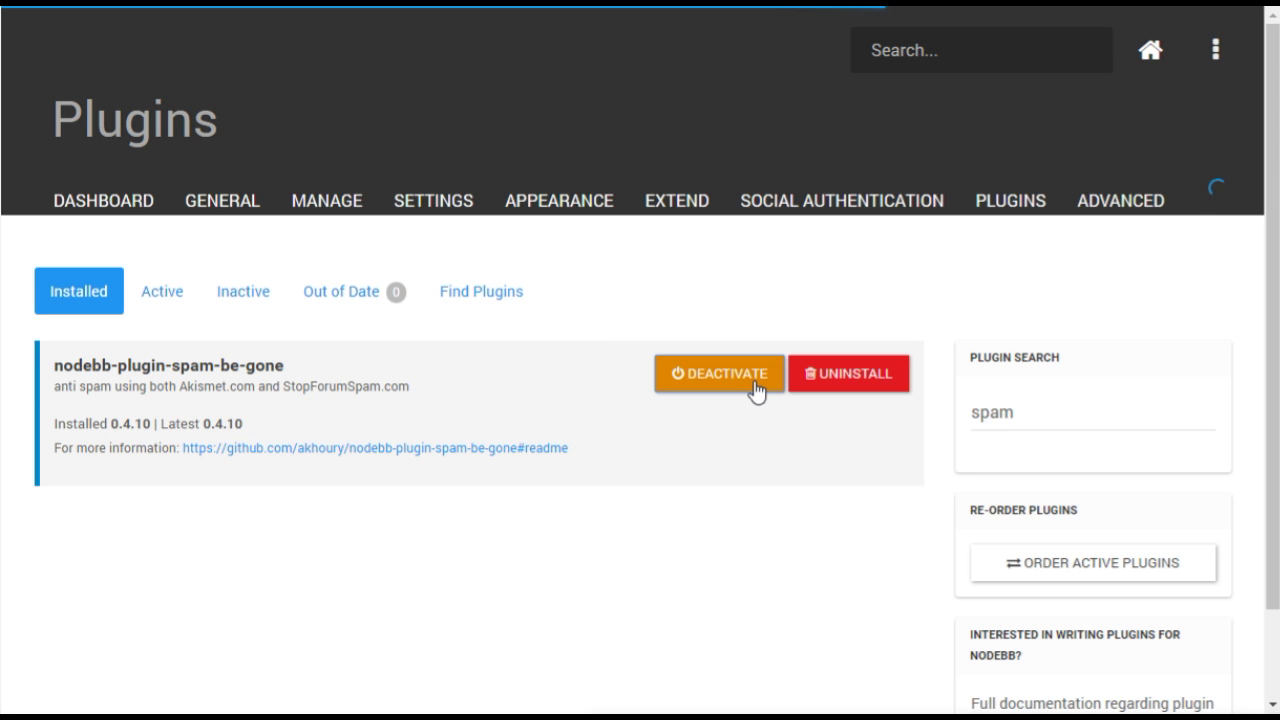
Step: Restart the forum from the admin Dashboard and confirm
click(128, 205)
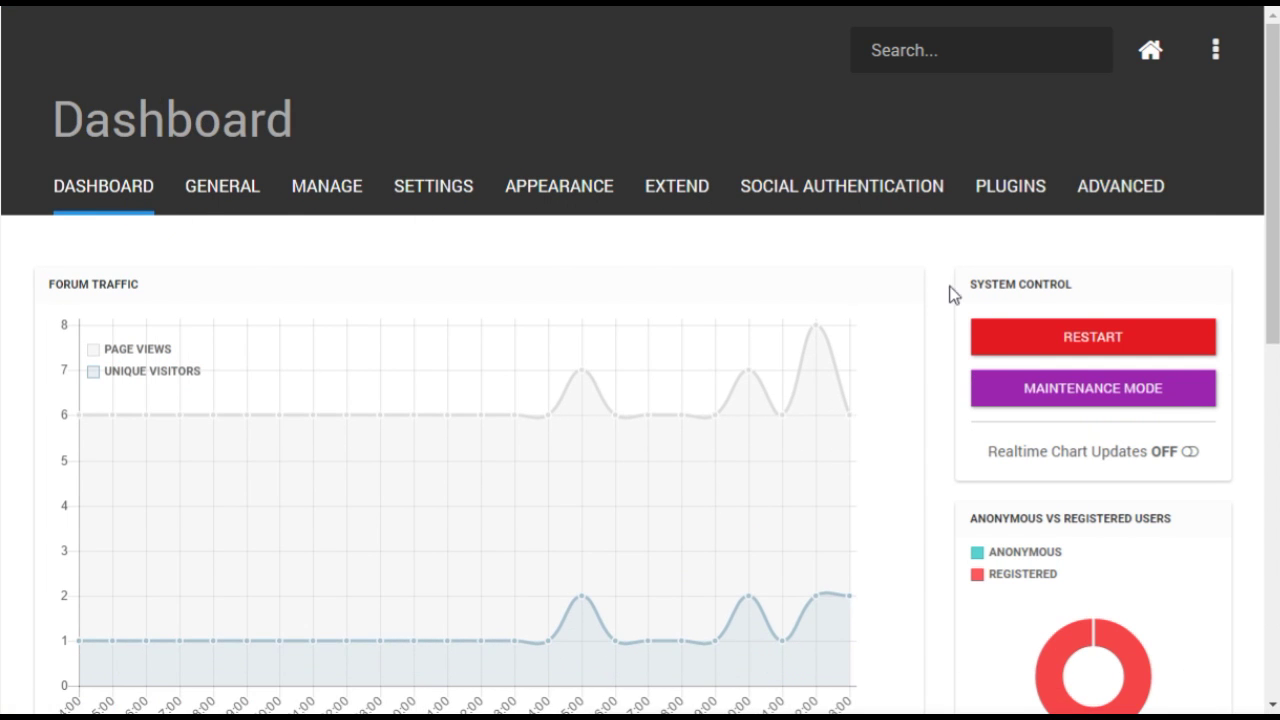
click(1092, 335)
click(906, 128)
Step: Open Spam Be Gone's settings from the Plugins menu and follow its Akismet link
click(1012, 192)
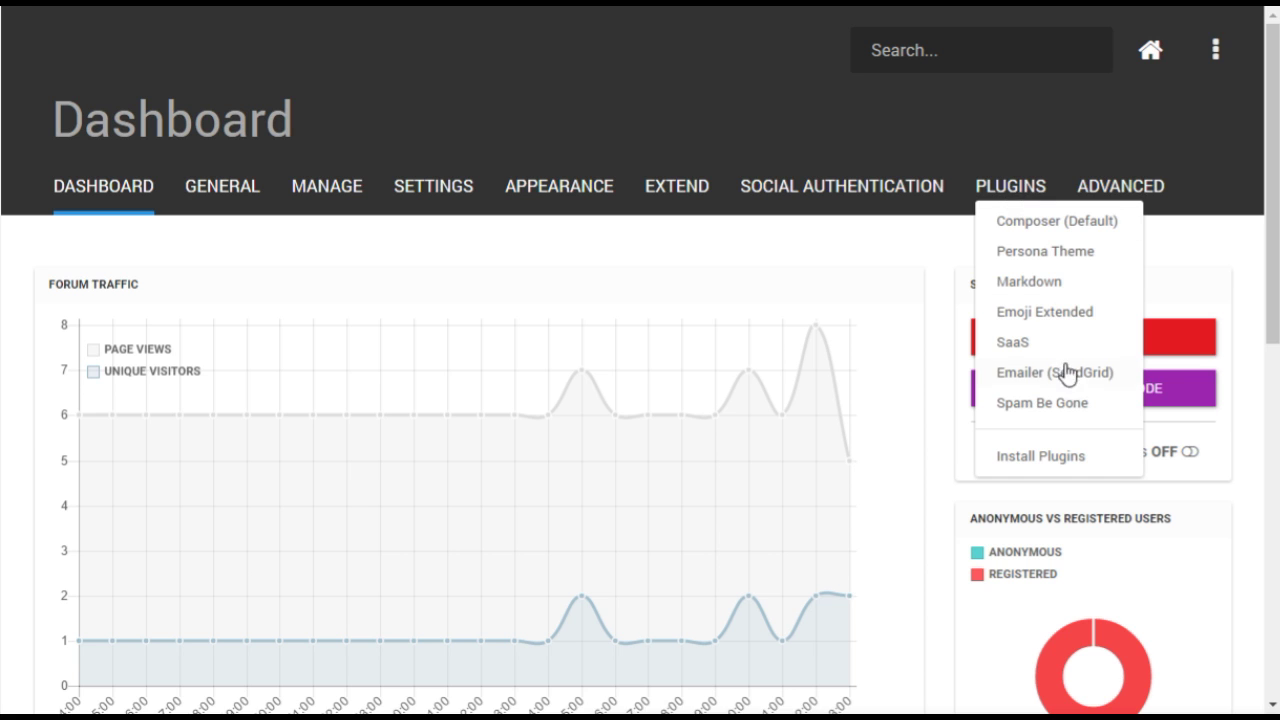
click(1068, 404)
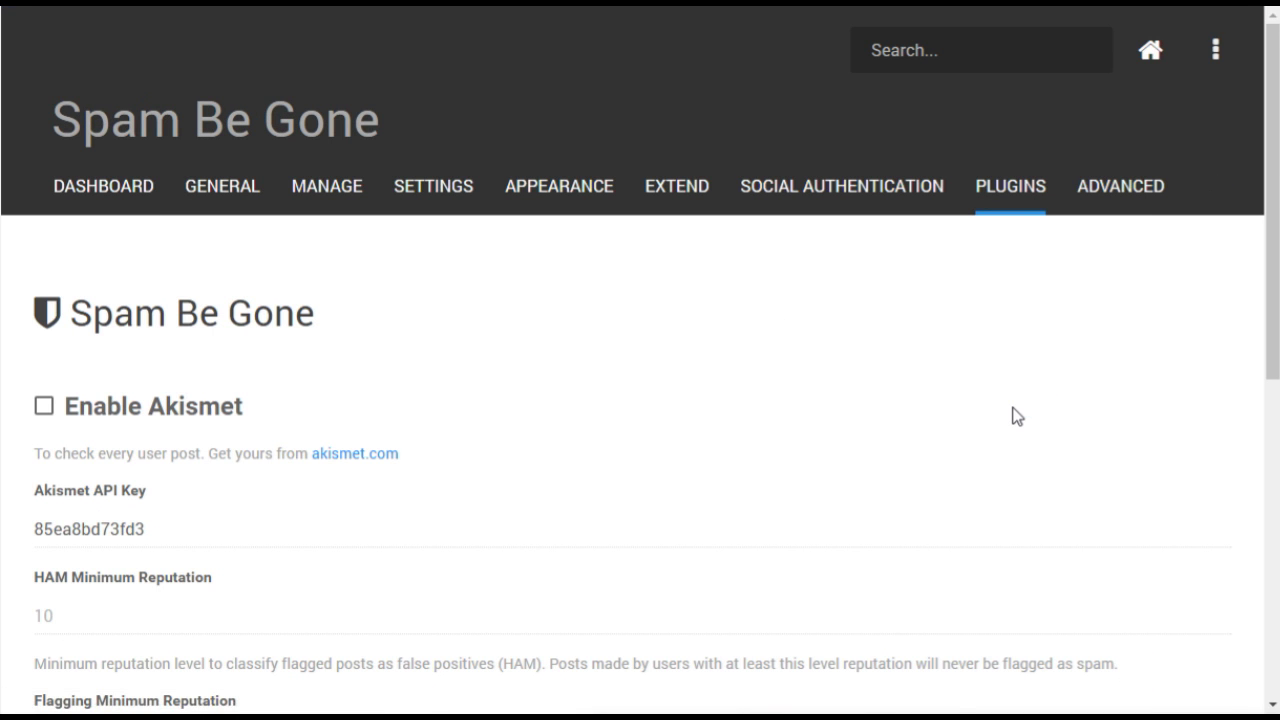
drag(1270, 348, 1266, 483)
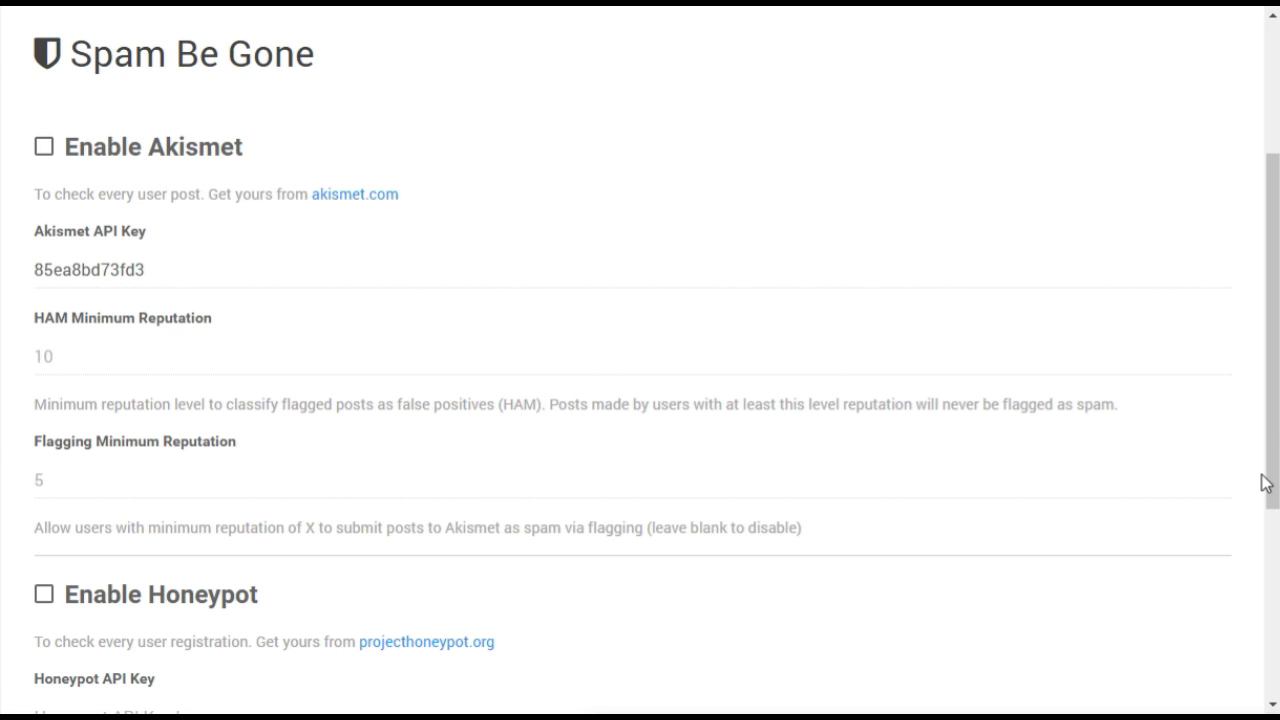
click(369, 197)
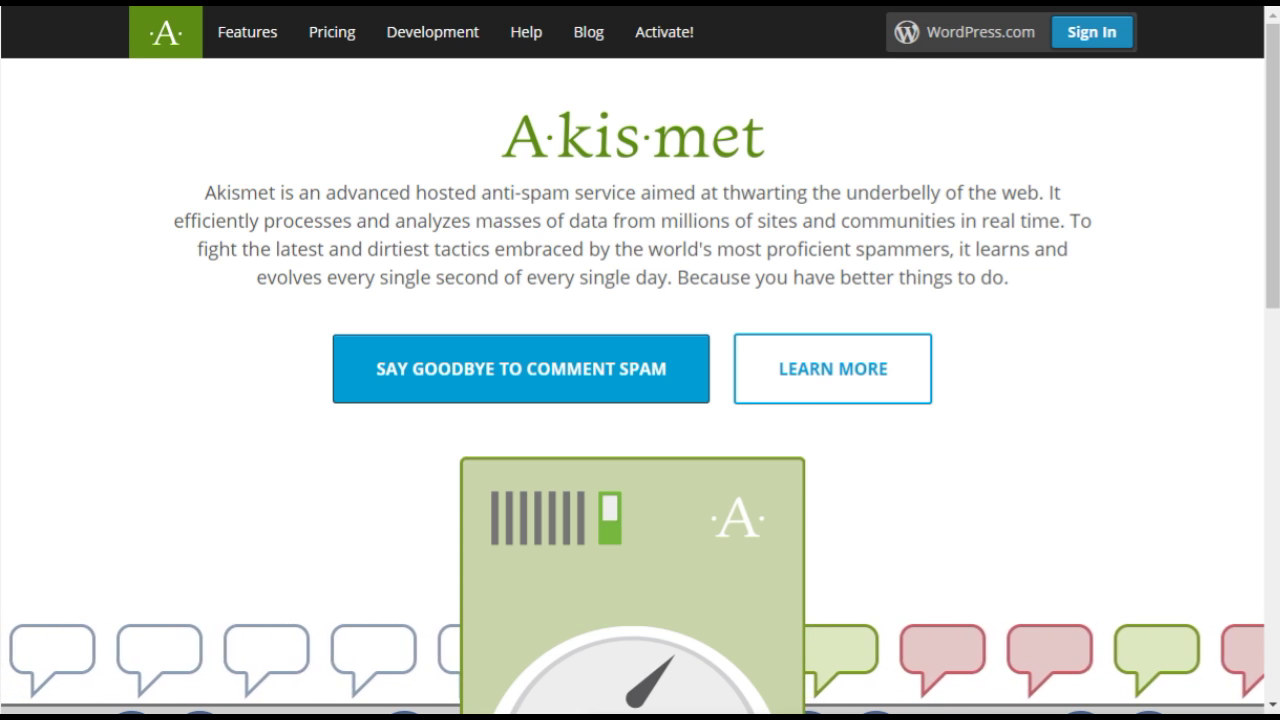
Step: Reveal the Akismet account's API key and copy it to the clipboard
click(607, 370)
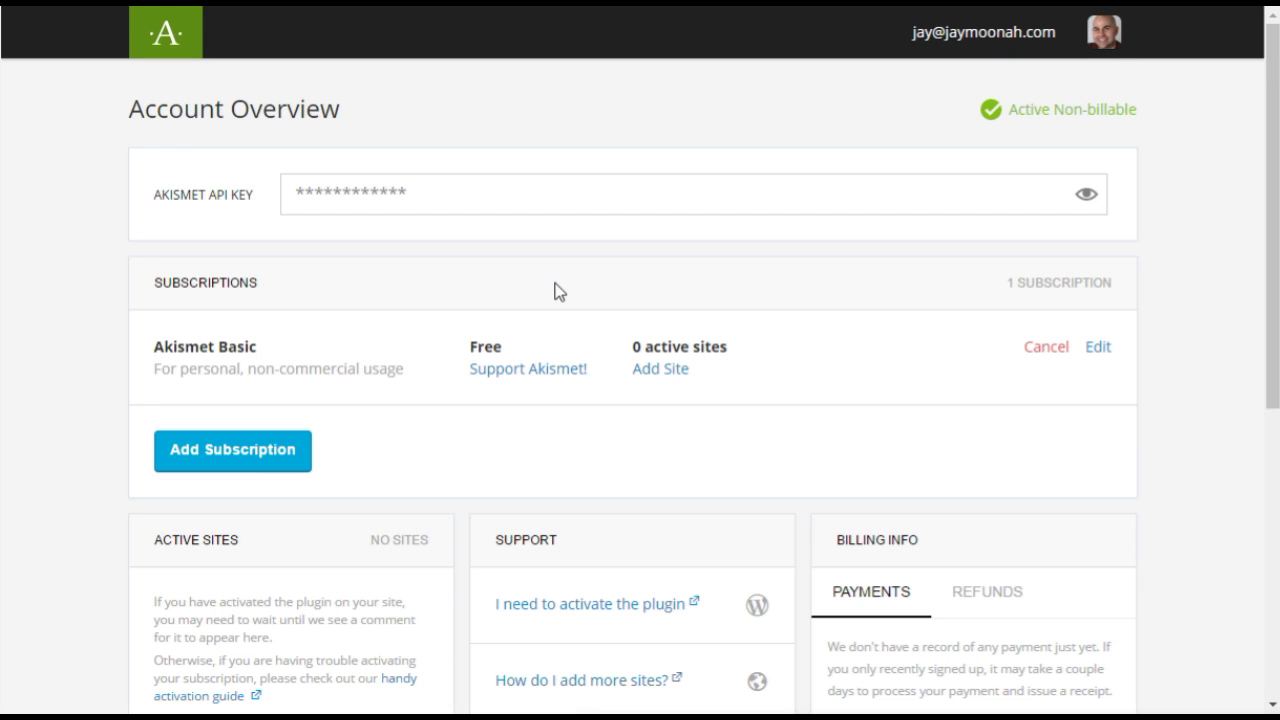
click(1084, 196)
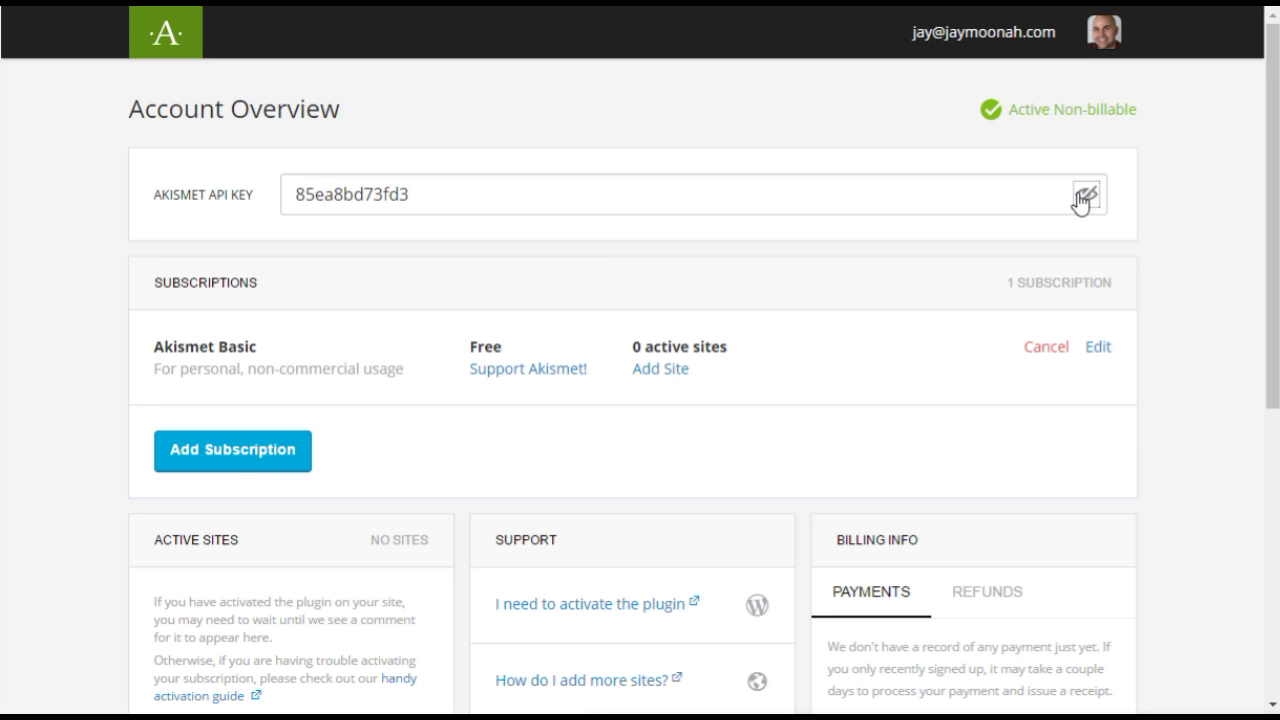
double_click(406, 193)
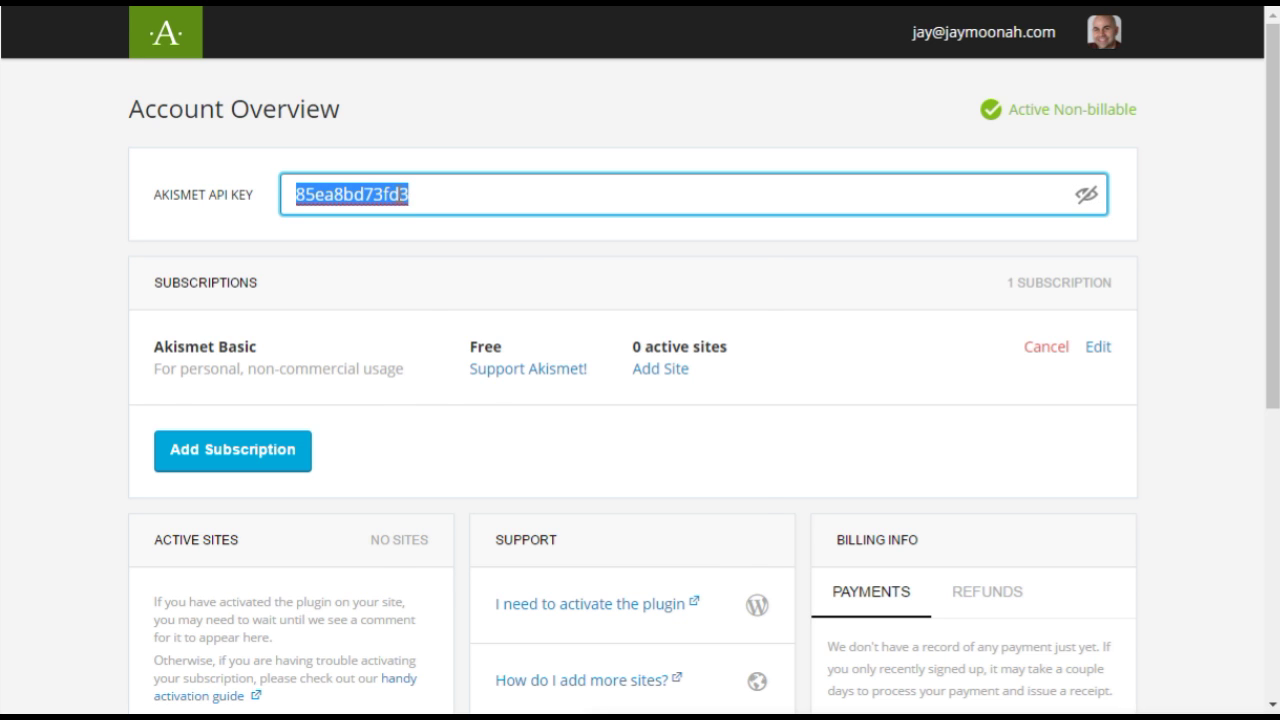
right_click(397, 194)
click(503, 298)
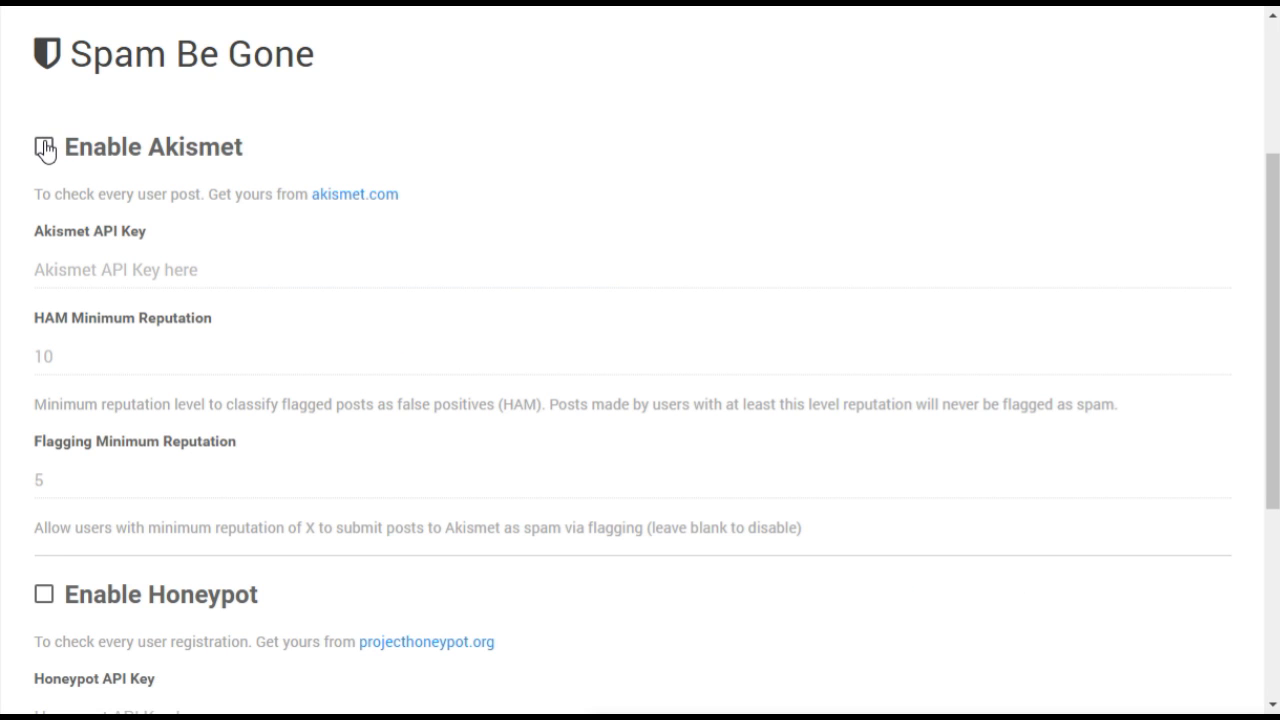
Step: Enable Akismet and paste the copied key into the Akismet API Key field
click(44, 147)
click(109, 272)
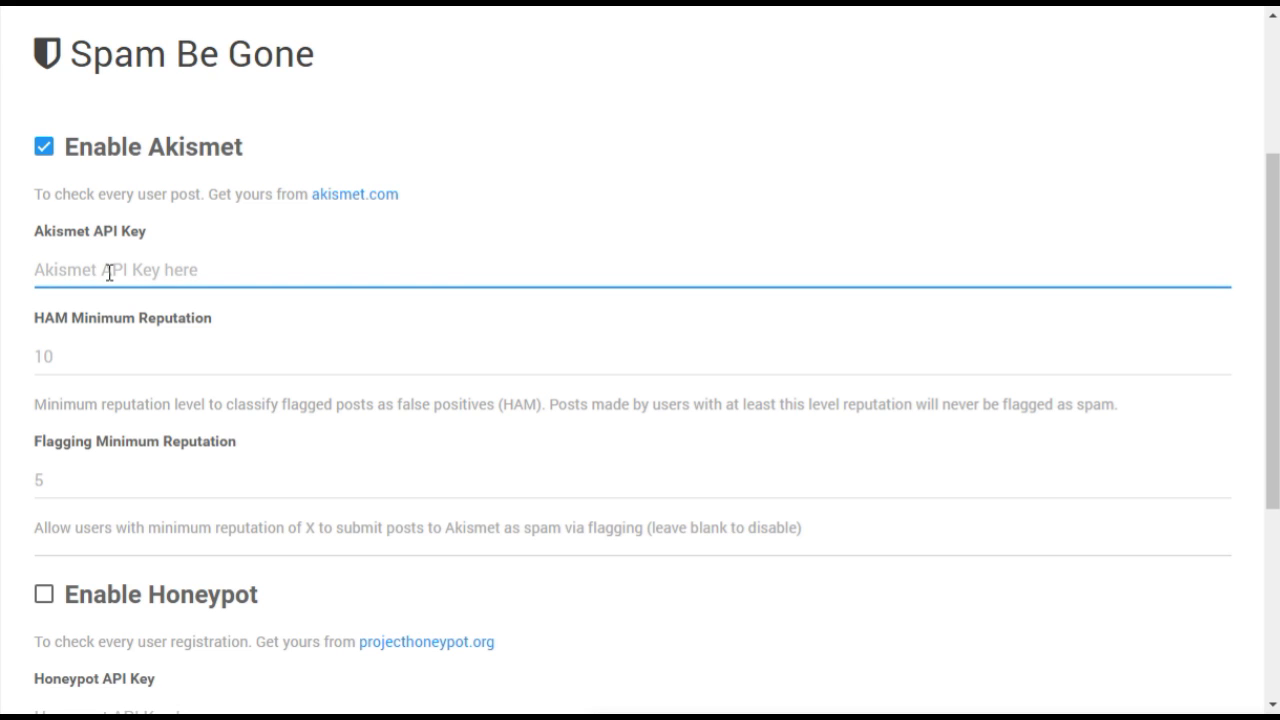
key(ctrl+v)
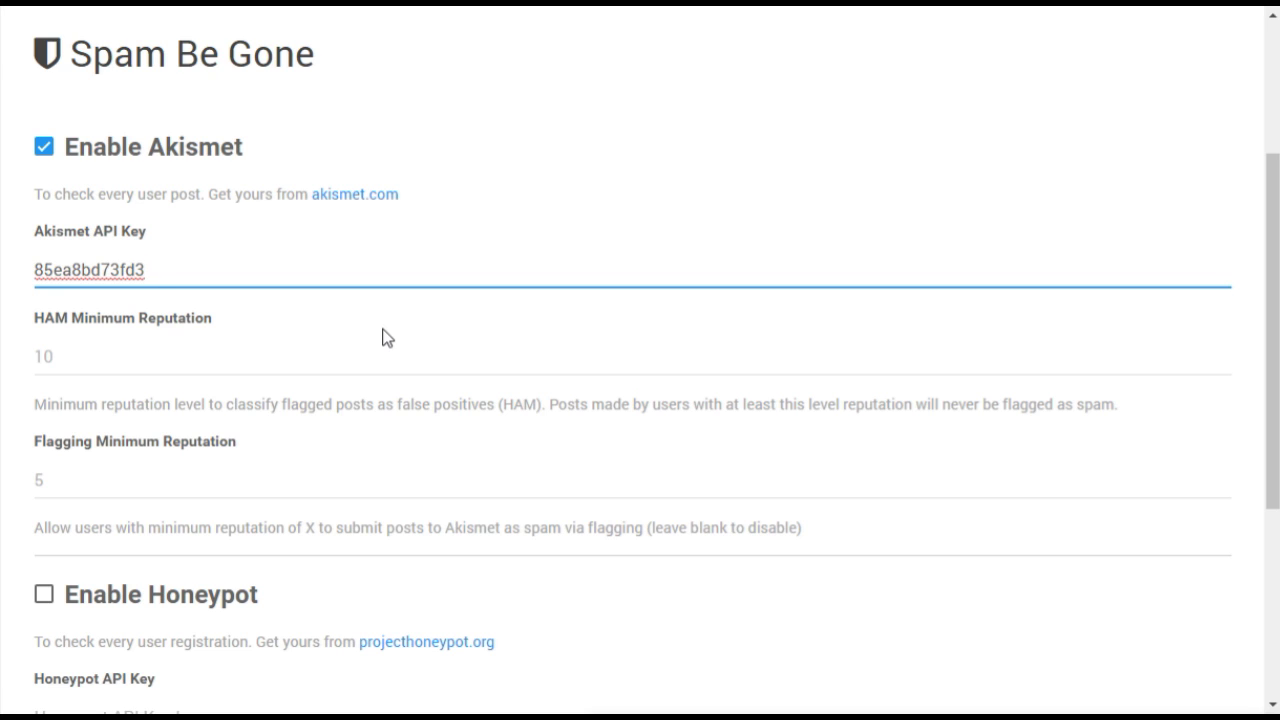
Step: Scroll down to the Honeypot option and visit the Project Honey Pot site
scroll(382, 337, down, 1)
scroll(382, 337, down, 1)
scroll(382, 337, down, 2)
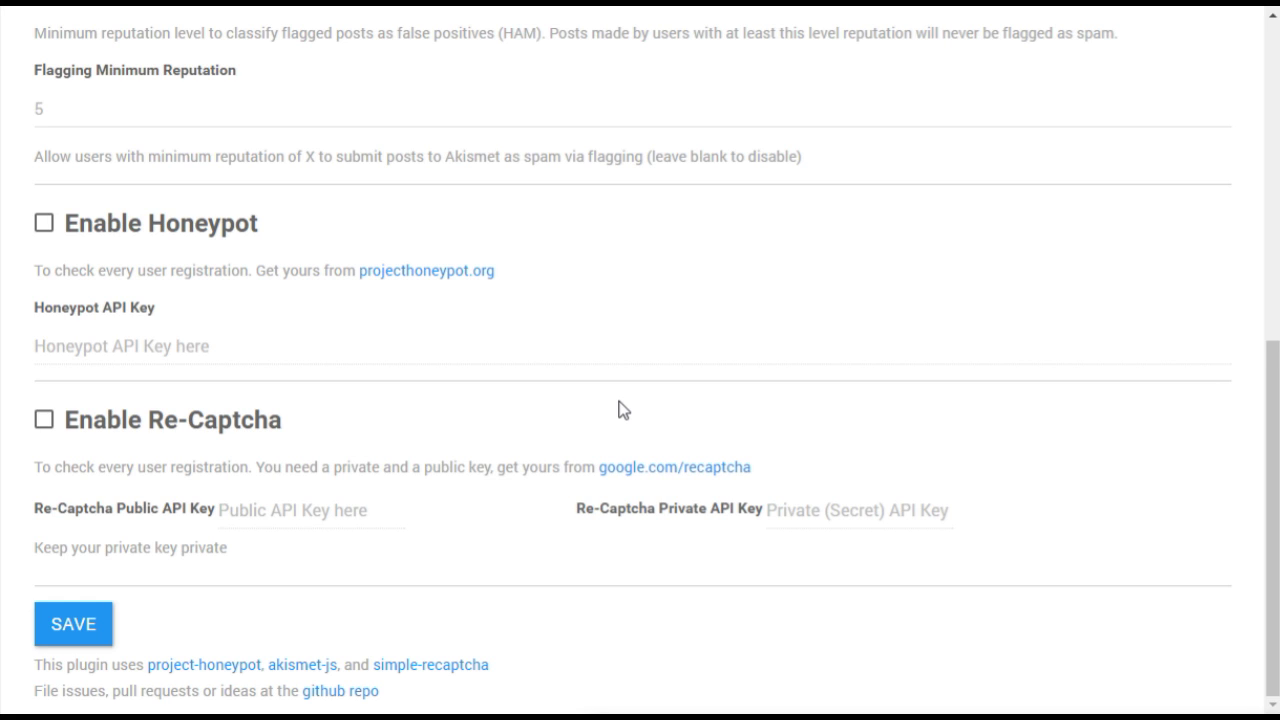
click(441, 285)
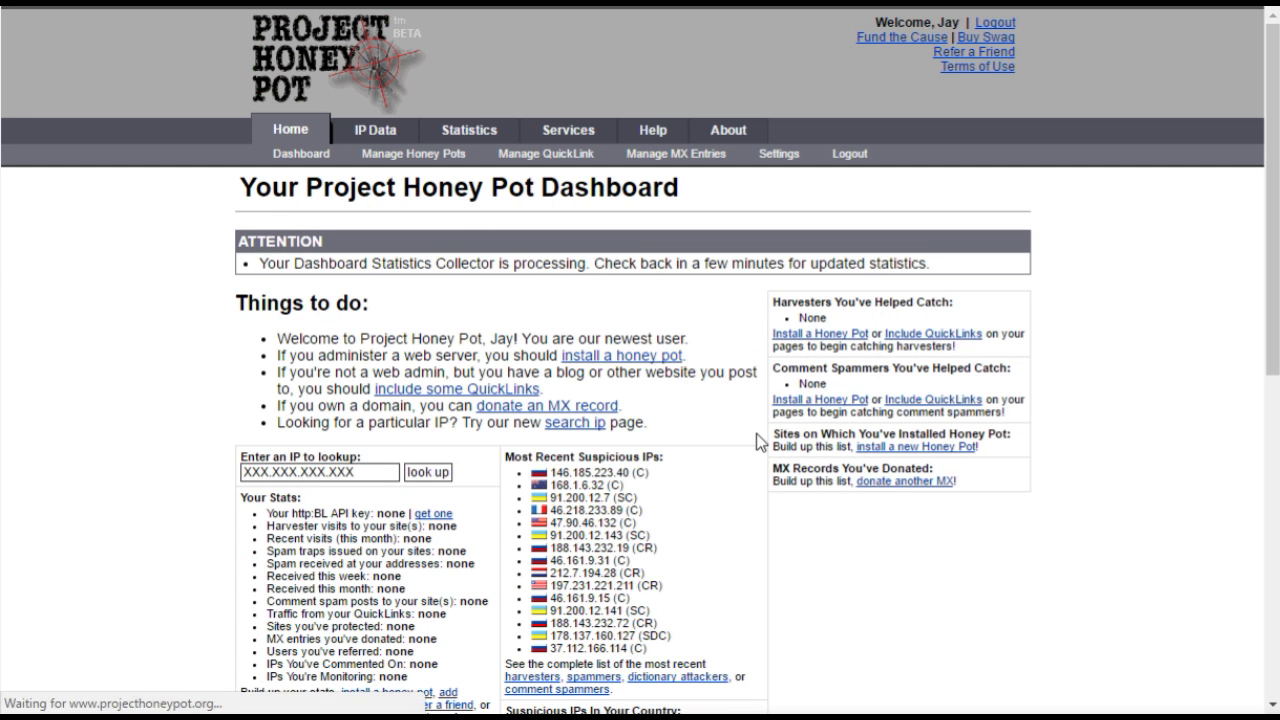
Step: Request an http:BL access key and select it for copying
click(443, 519)
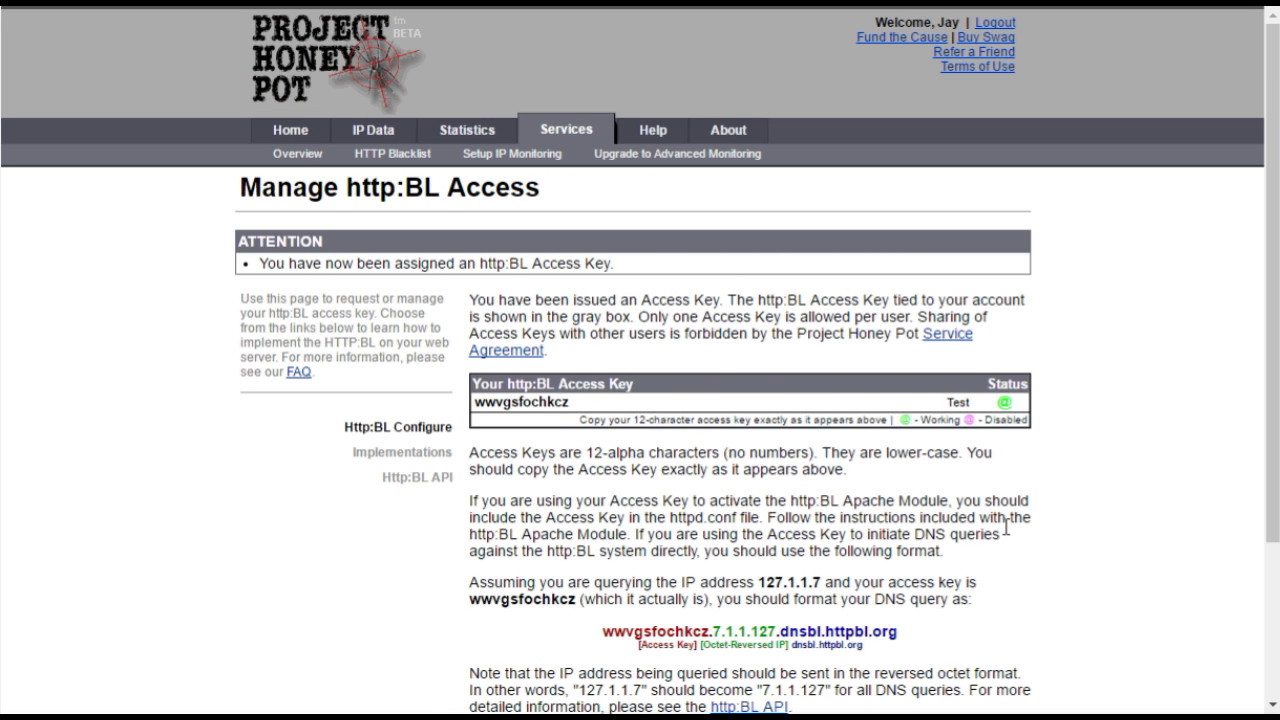
double_click(536, 400)
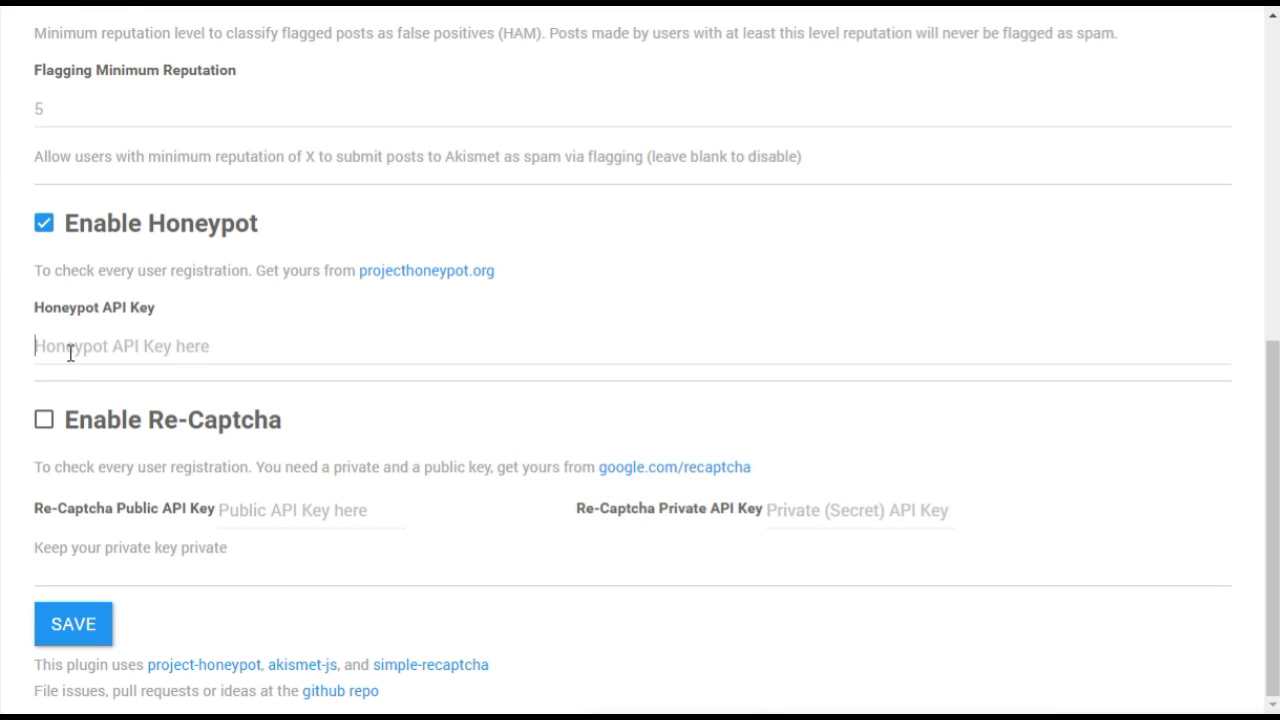
Step: Paste the http:BL access key into the Honeypot API Key field and follow the reCAPTCHA link
click(69, 350)
key(ctrl+v)
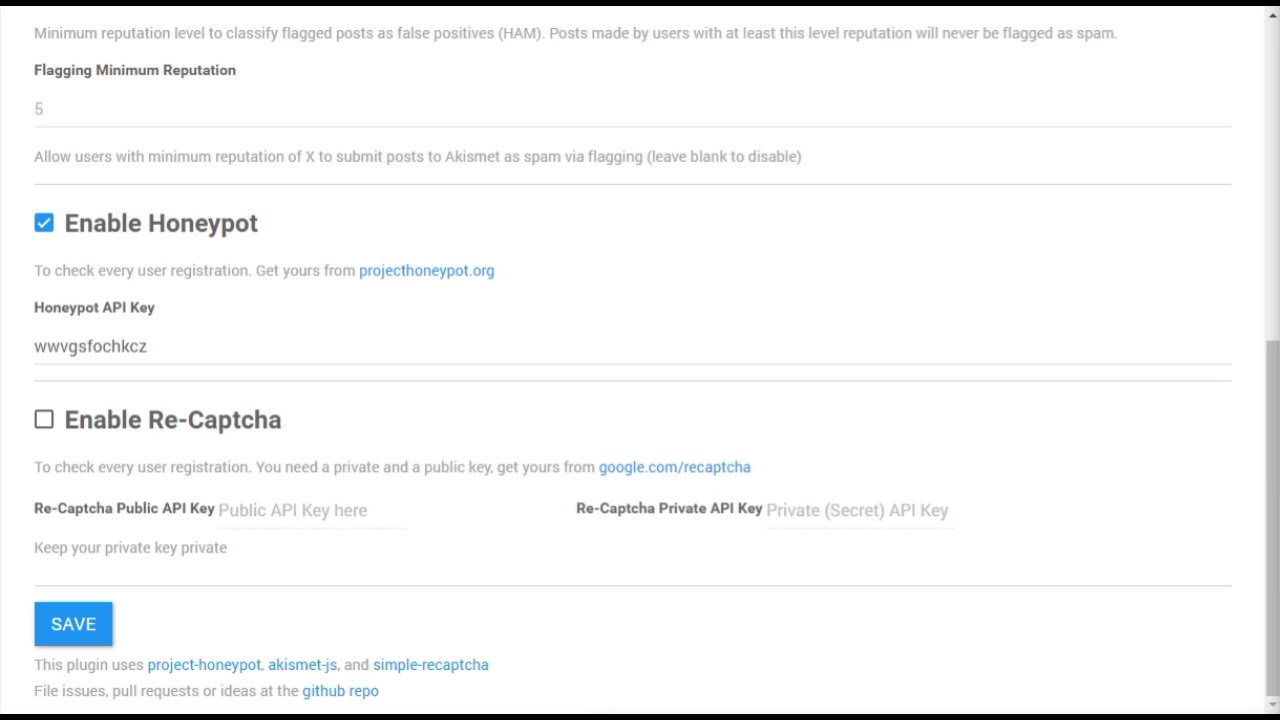
click(692, 470)
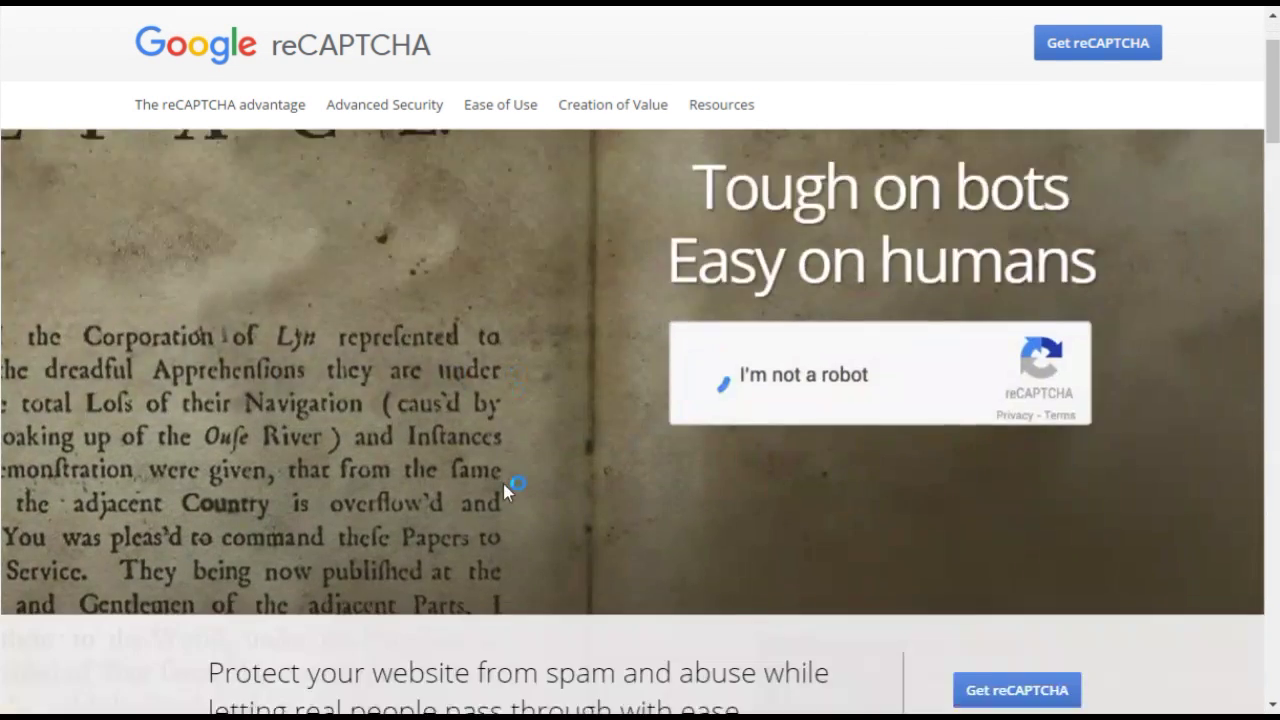
Step: Register reCAPTCHA site 'my forum' for jaytest.nodebb.org and copy its site key
scroll(1014, 386, down, 3)
click(1014, 386)
click(604, 344)
text(my )
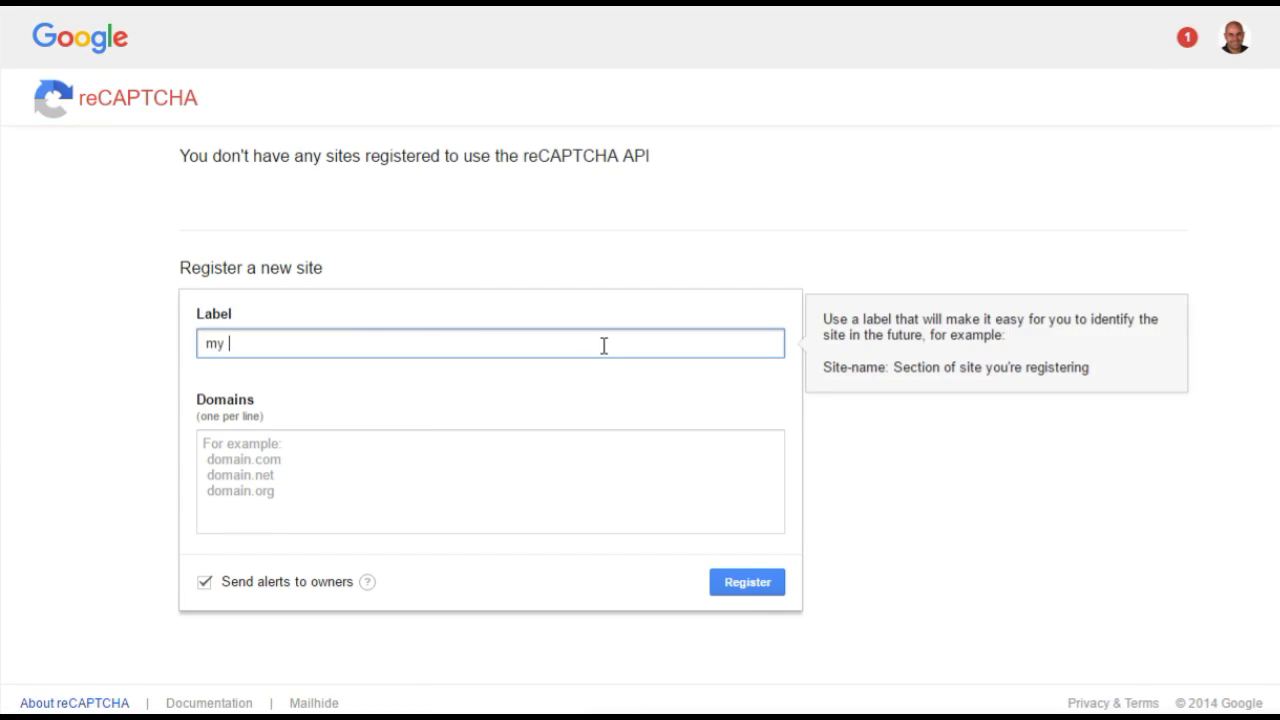
text(forum)
click(394, 449)
text(jaytest.node)
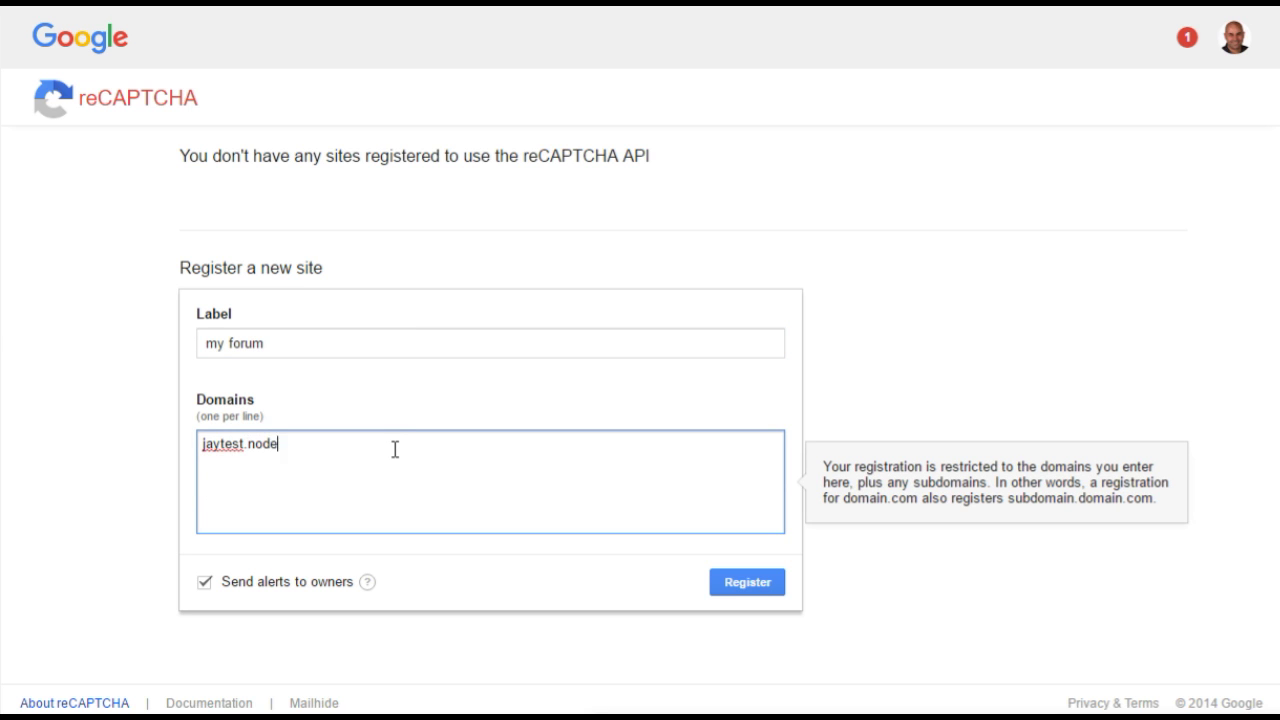
text(bb.org)
click(768, 586)
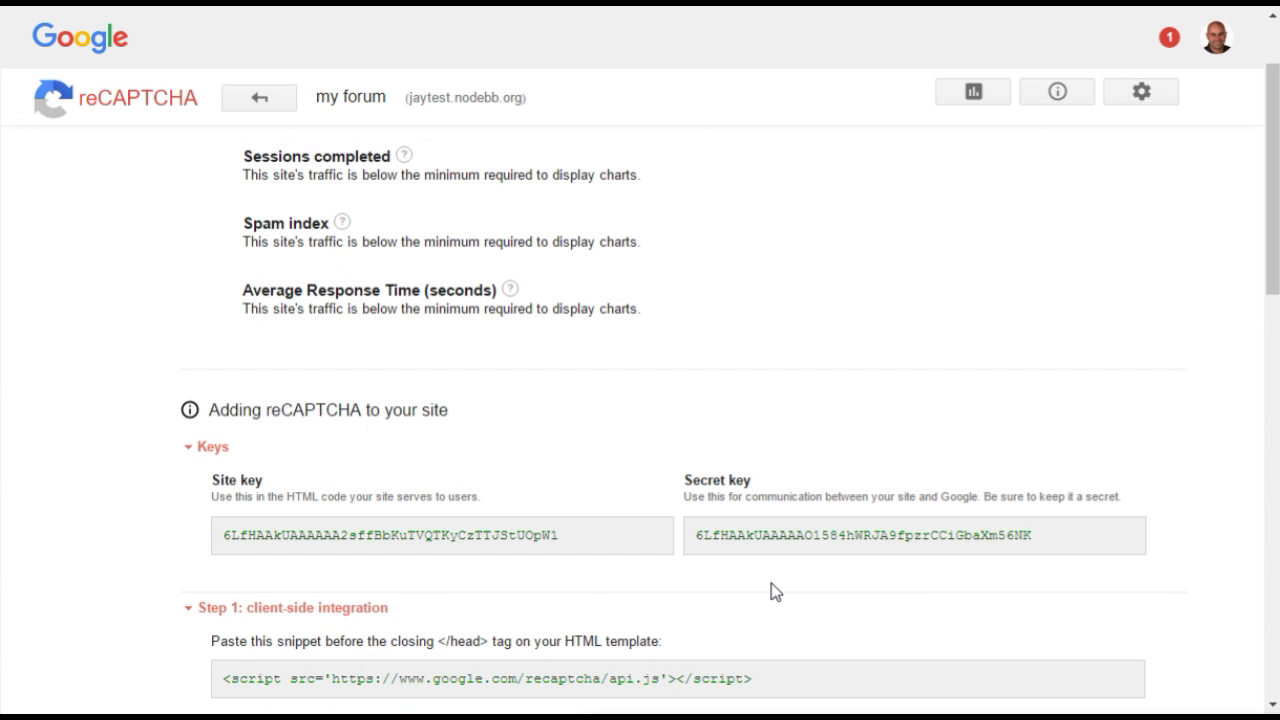
double_click(443, 535)
key(ctrl+c)
key(alt+Tab)
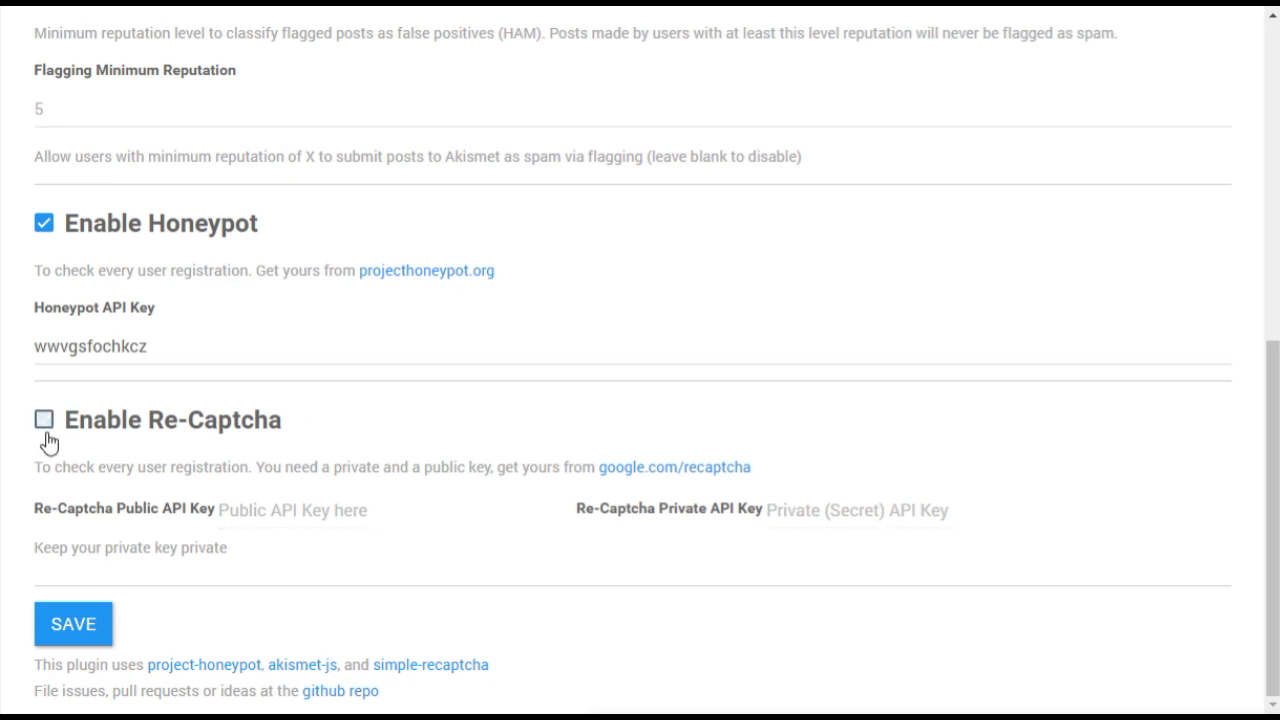
Step: Enable Re-Captcha and paste the site key as the Public API Key
click(44, 420)
click(248, 510)
key(ctrl+v)
Step: Copy the reCAPTCHA secret key and paste it as the Private API Key
key(alt+Tab)
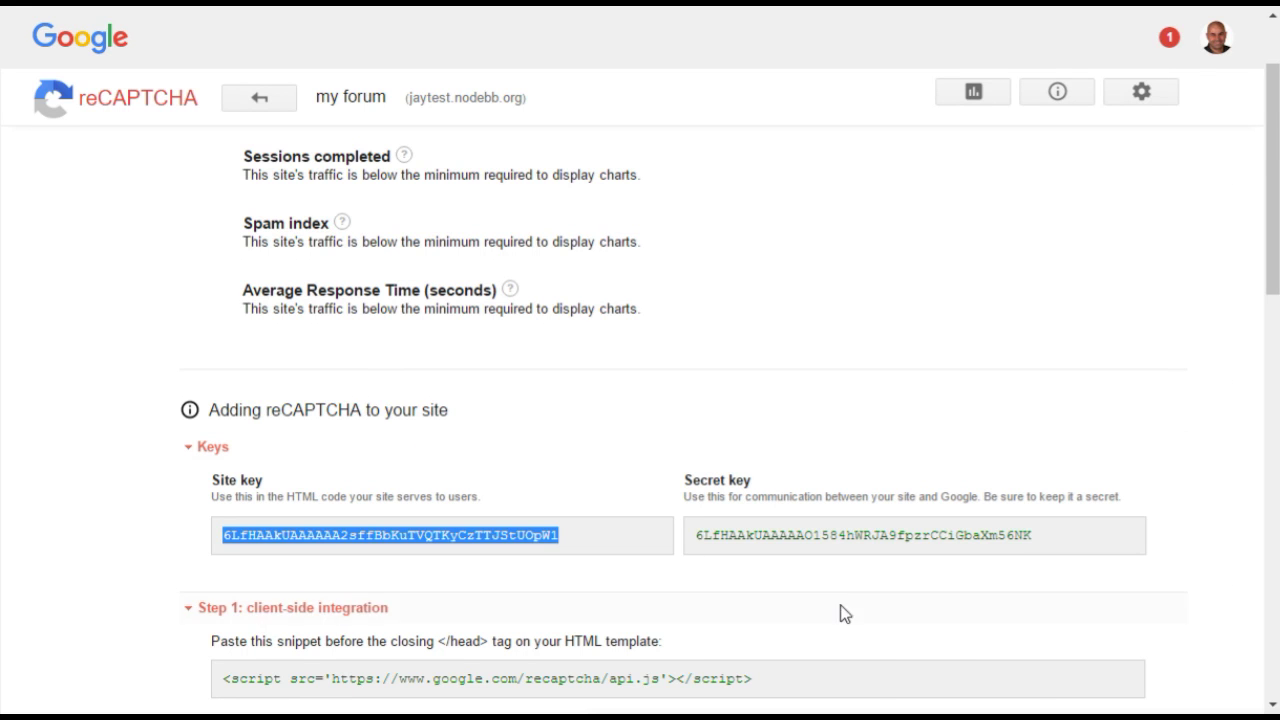
double_click(869, 535)
key(ctrl+c)
key(alt+Tab)
click(757, 510)
key(ctrl+v)
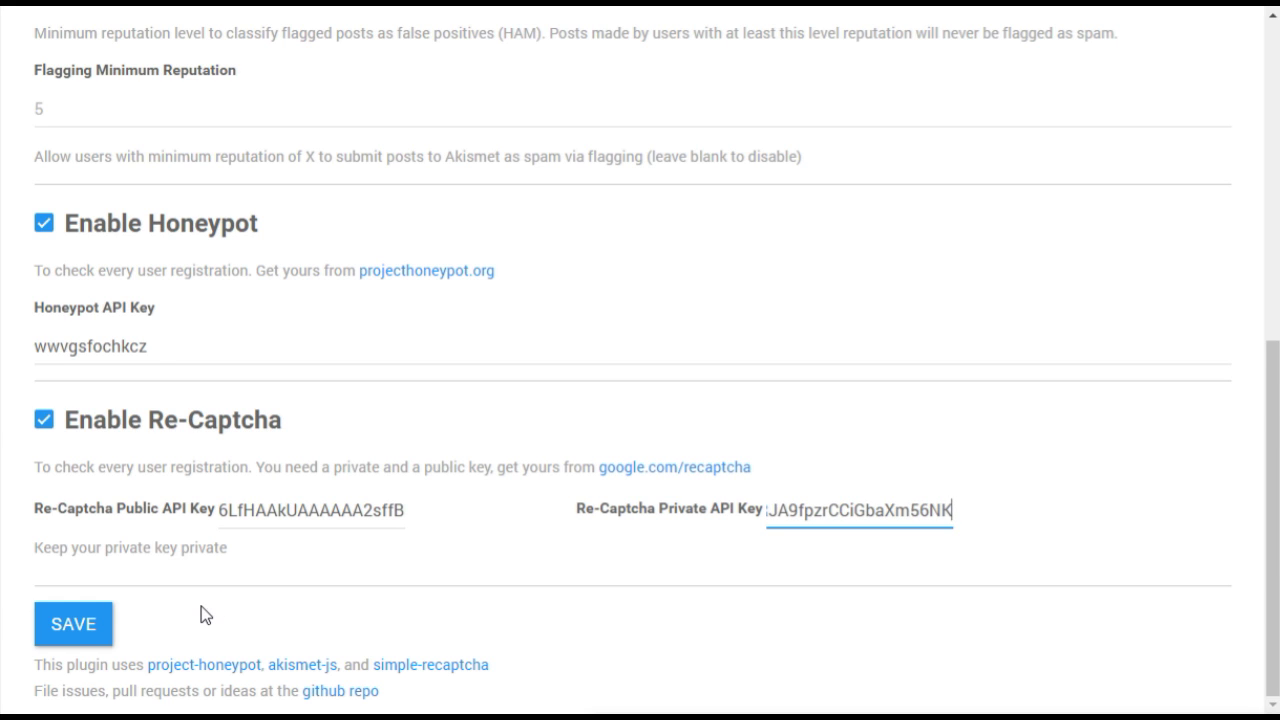
Step: Save the Spam Be Gone settings and return to the admin Dashboard
click(110, 622)
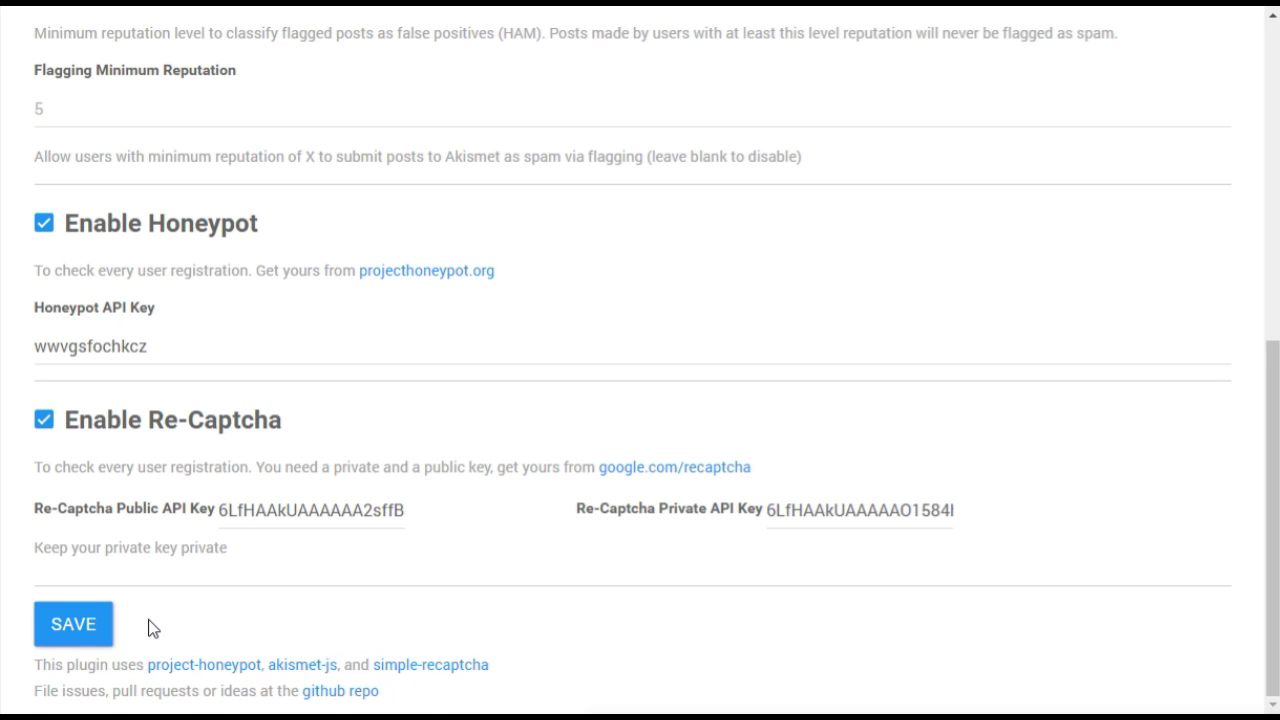
scroll(150, 627, up, 6)
click(113, 190)
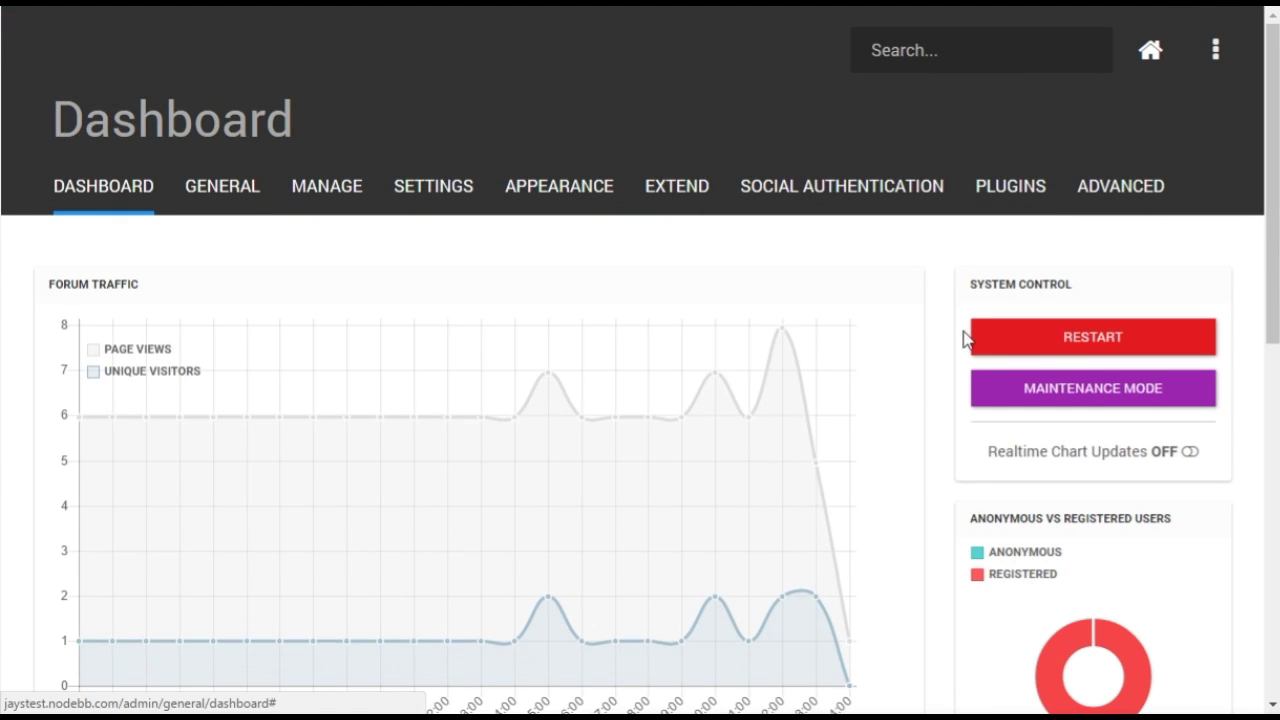
Step: Restart NodeBB from the System Control panel and confirm the restart prompt
click(1046, 330)
click(911, 132)
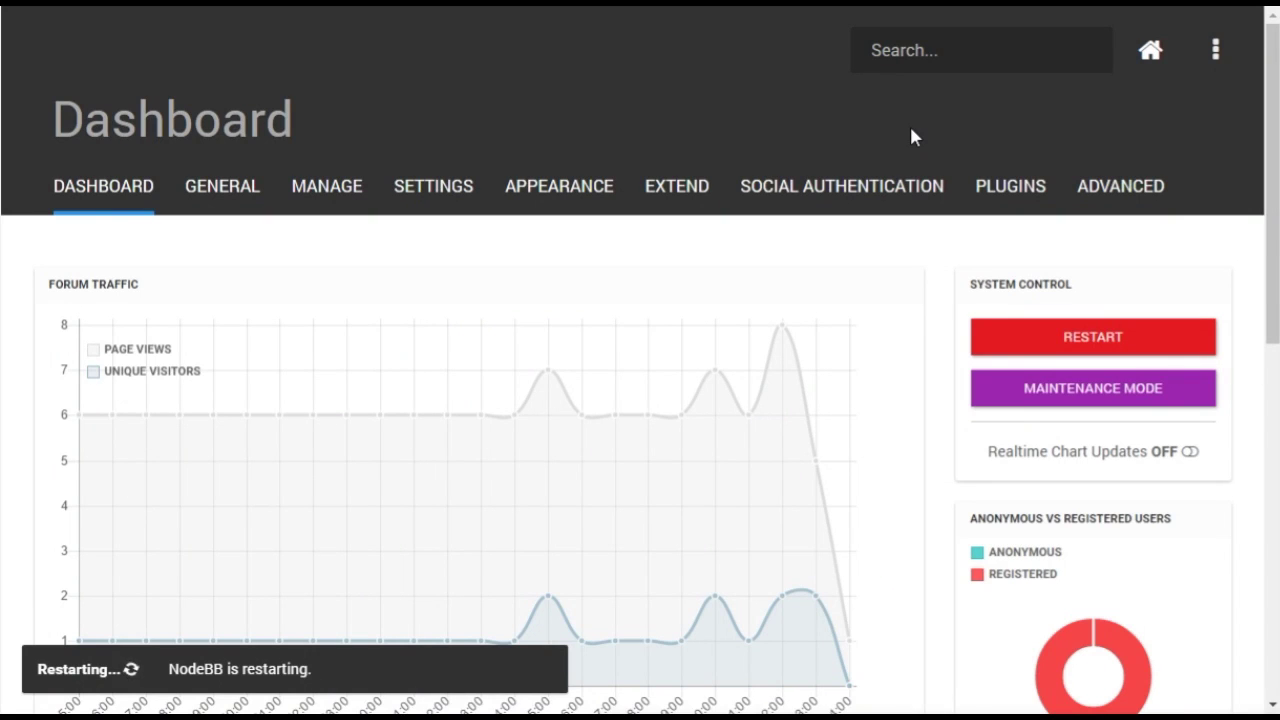